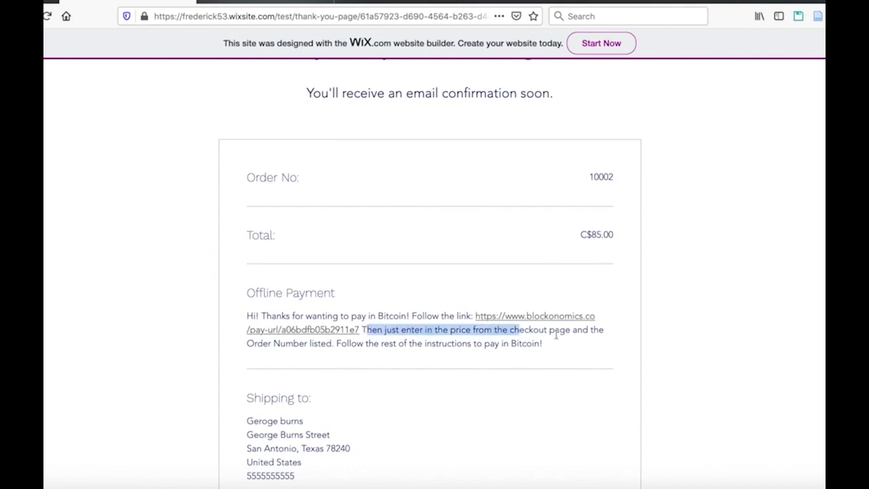
# Switch to the Bloop Store Bitcoin payment page and fill in the customer's e-mail and name
pyautogui.click(623, 346)
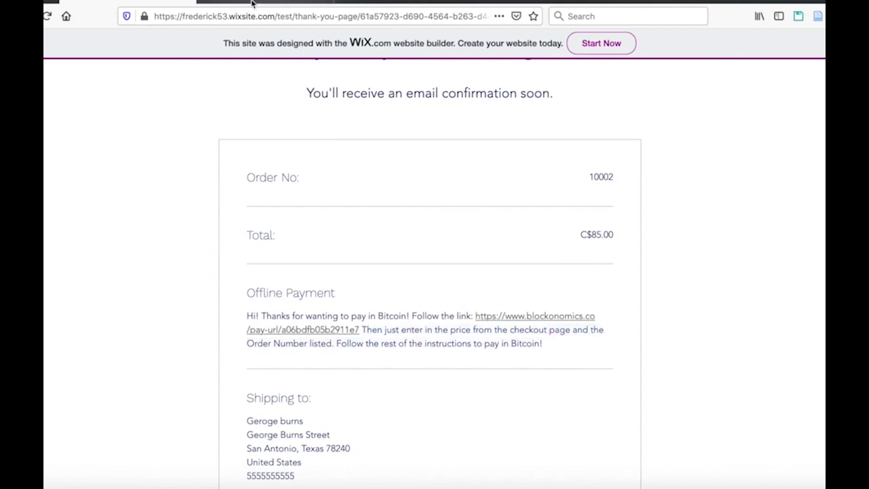
pyautogui.click(265, 2)
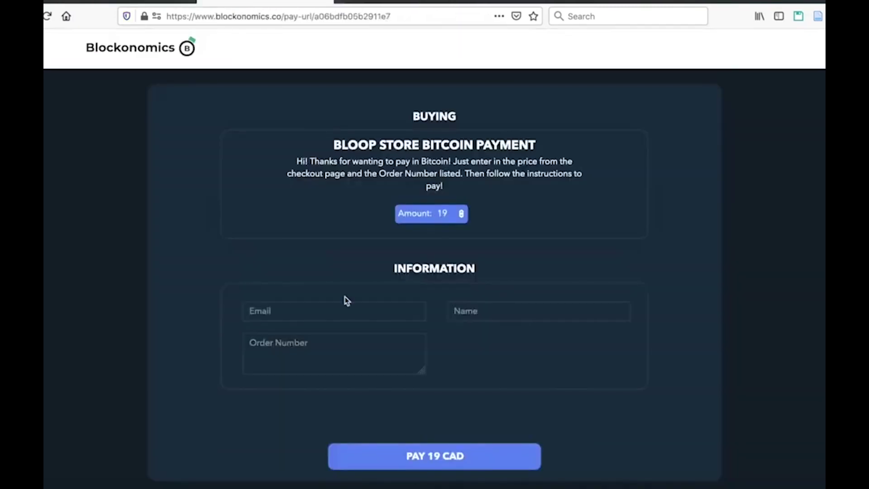
pyautogui.click(343, 316)
pyautogui.write('G')
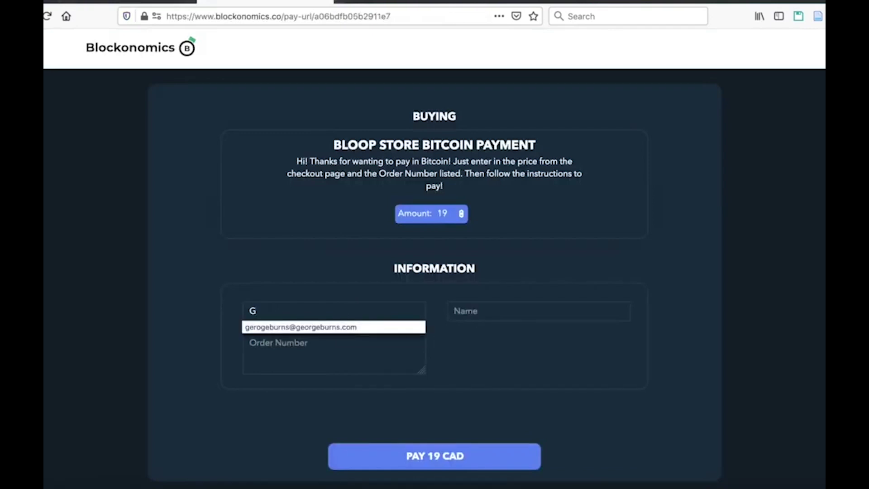
pyautogui.press('BackSpace')
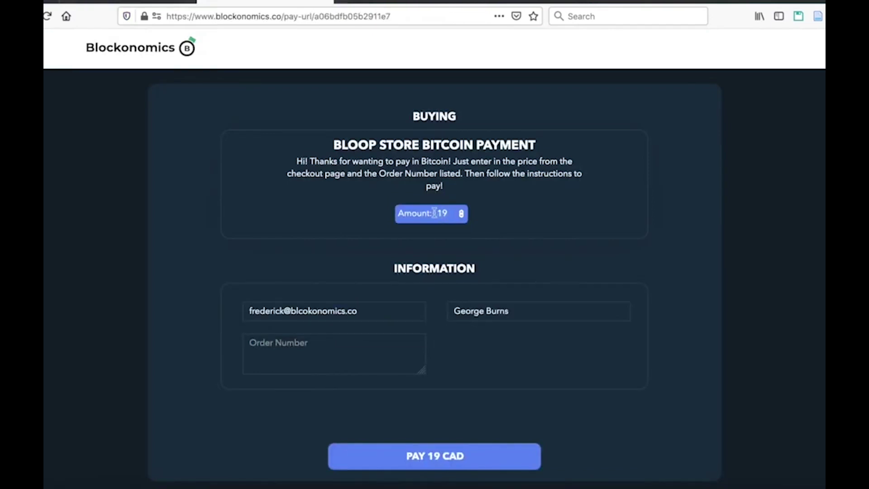
# Check the total on the order confirmation page and set the payment amount to 85
pyautogui.click(137, 1)
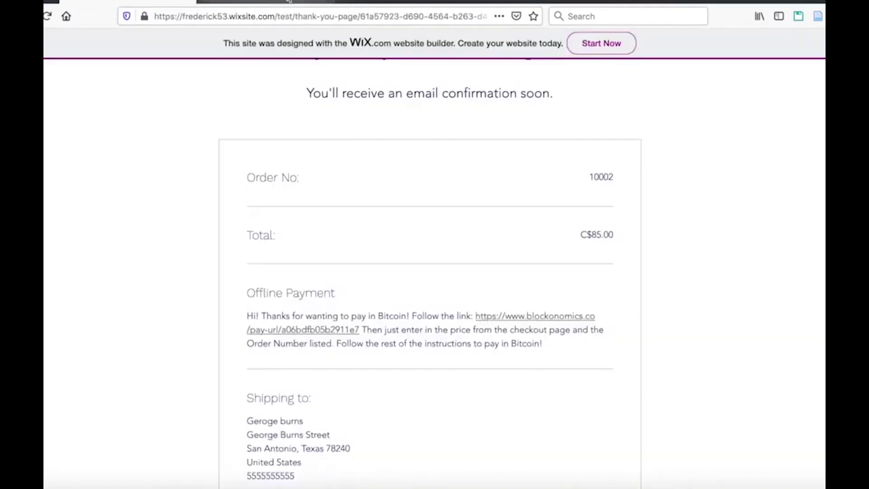
pyautogui.click(288, 2)
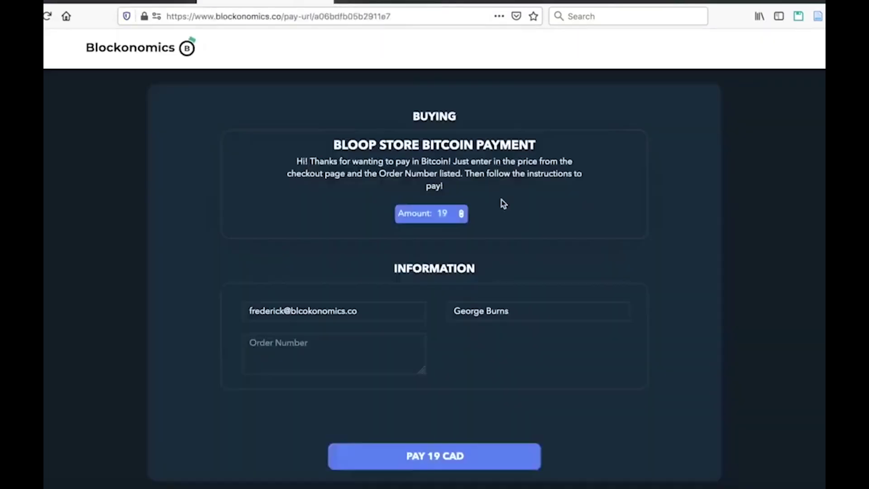
pyautogui.write('85')
# Copy the order number from the order confirmation into the payment form's Order Number field and proceed to pay 85.00 CAD
pyautogui.click(152, 1)
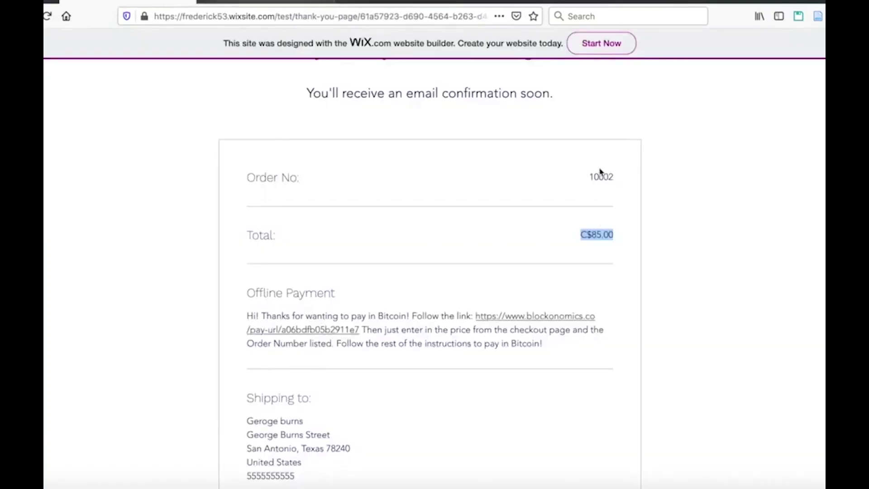
pyautogui.moveTo(588, 177); pyautogui.dragTo(629, 178)
pyautogui.hotkey('ctrl', 'c')
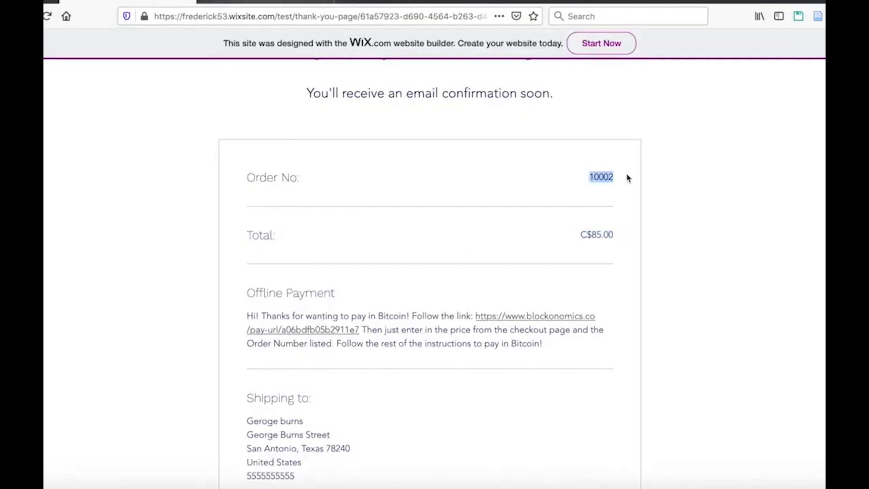
pyautogui.click(303, 5)
pyautogui.click(318, 348)
pyautogui.hotkey('ctrl', 'v')
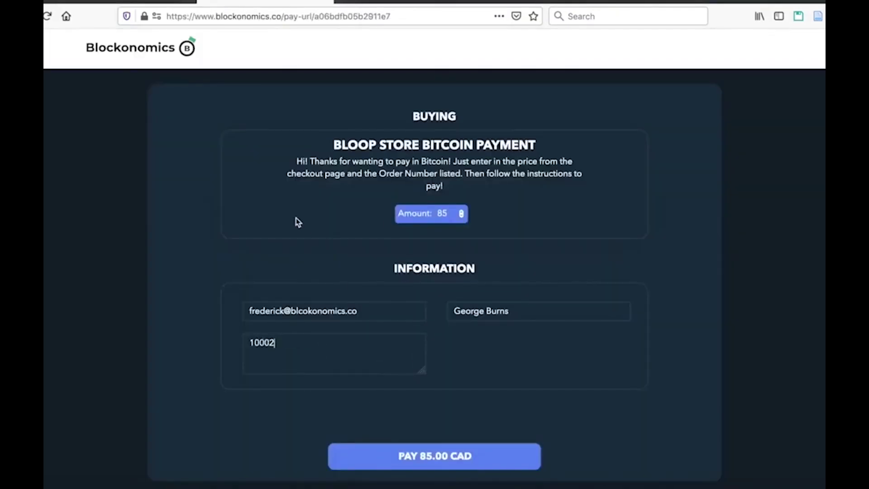
pyautogui.click(486, 466)
pyautogui.scroll(-5, 482, 385)
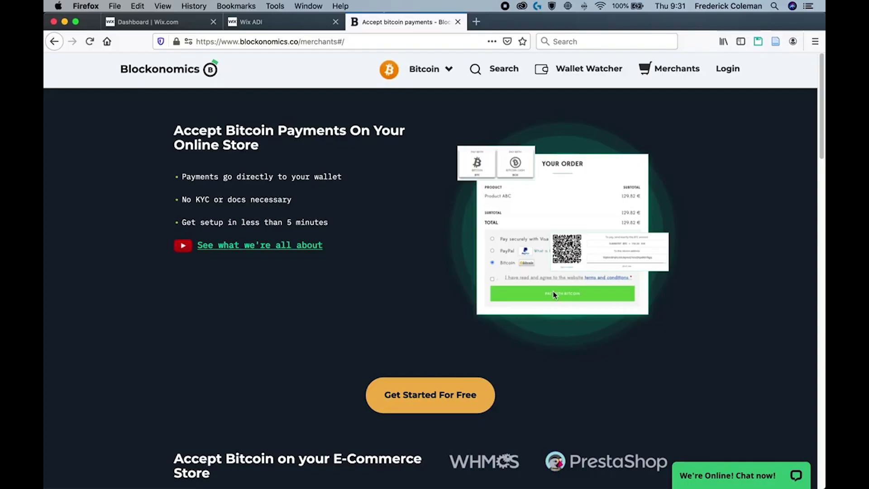
# Start the free Blockonomics merchant setup and open the wallet settings for creating a payment button or link
pyautogui.click(440, 388)
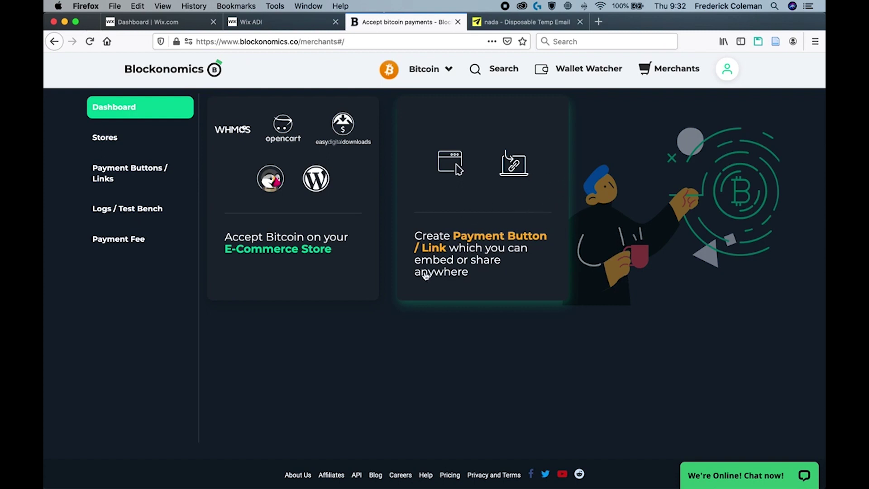
pyautogui.click(514, 223)
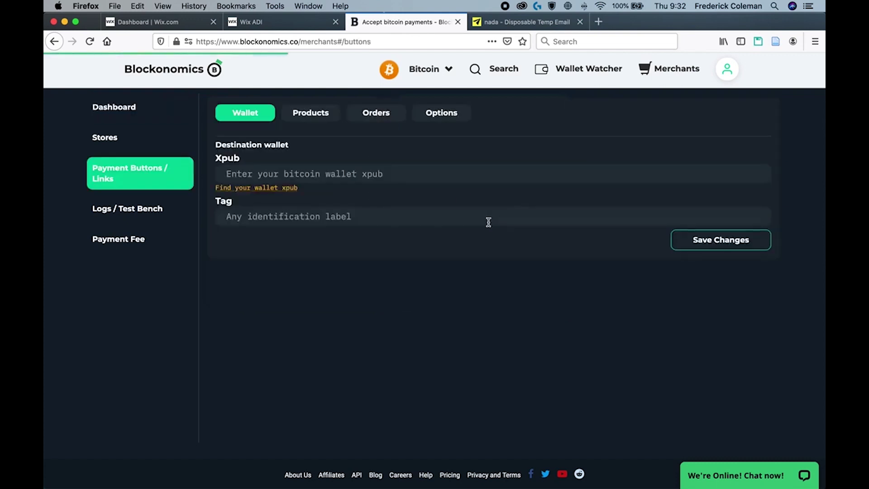
pyautogui.click(337, 177)
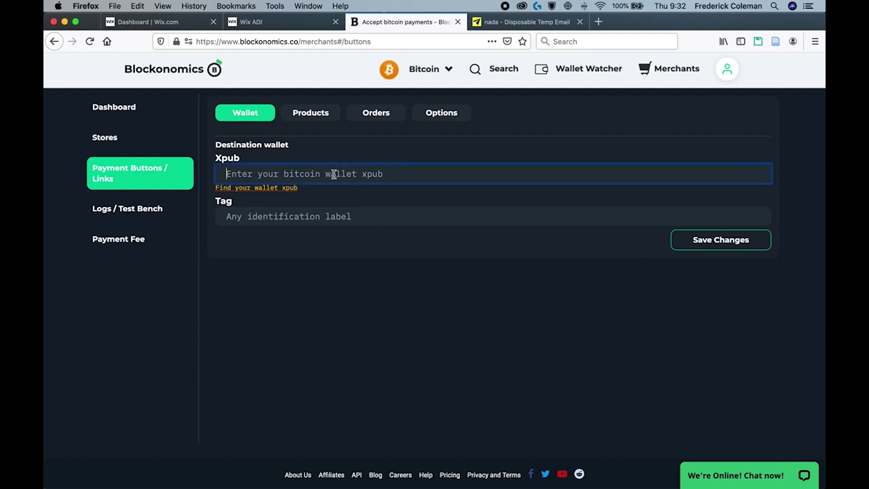
# Open the help on finding a wallet xpub, look through the supported wallets and close it
pyautogui.click(257, 190)
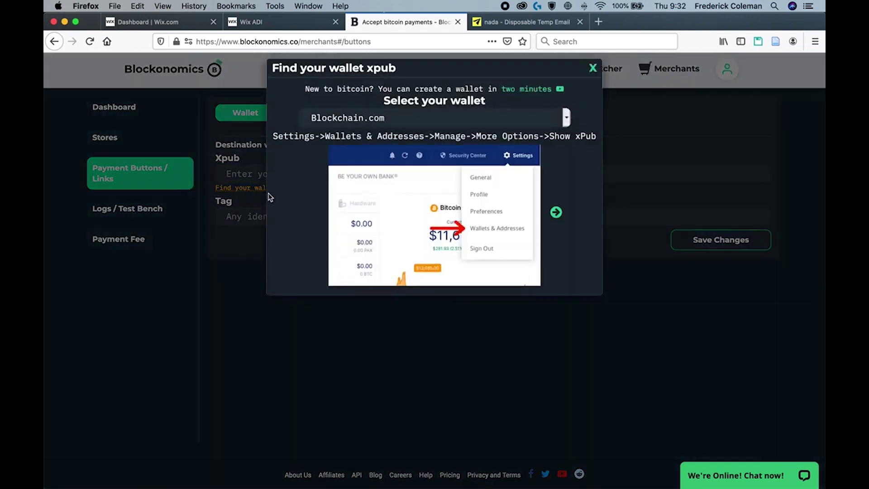
pyautogui.click(476, 120)
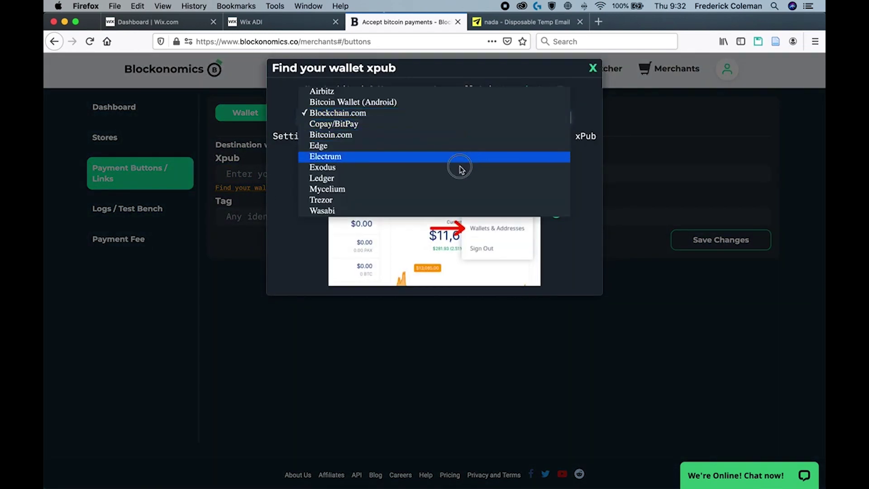
pyautogui.click(468, 134)
pyautogui.click(593, 68)
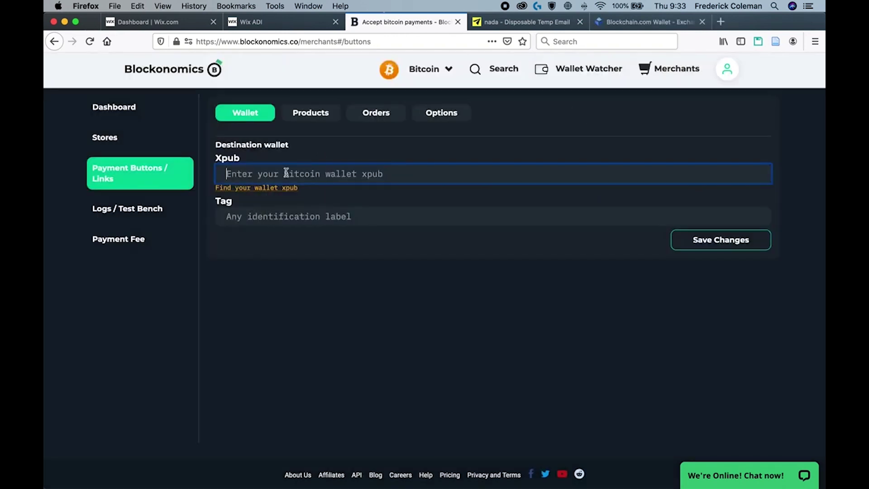
# Paste the wallet's xpub key as the destination wallet, leave the tag empty and save the changes
pyautogui.press('super+v')
pyautogui.click(292, 217)
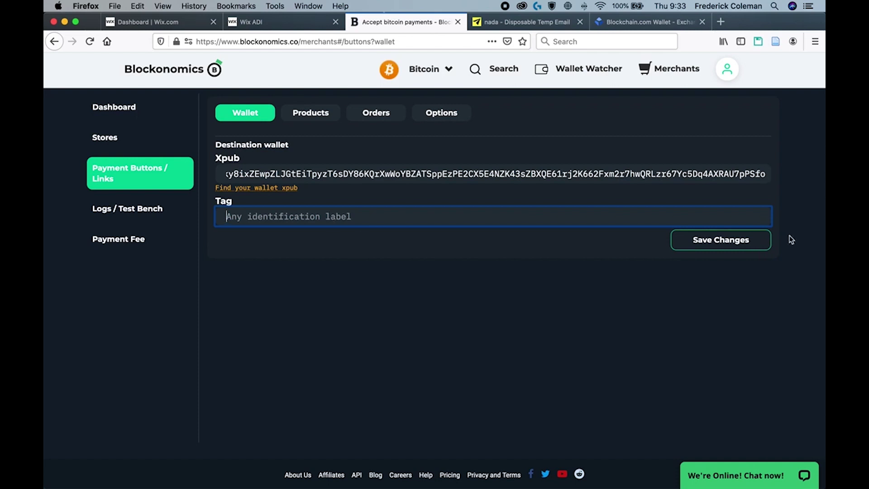
pyautogui.click(691, 240)
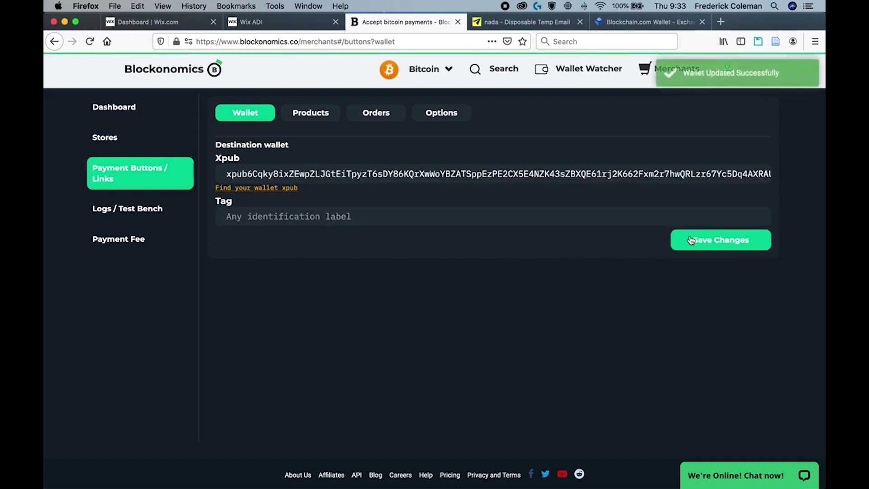
# Open the product settings and name Product#1 "Wix Shop Store Bitcoin PAyments"
pyautogui.click(321, 115)
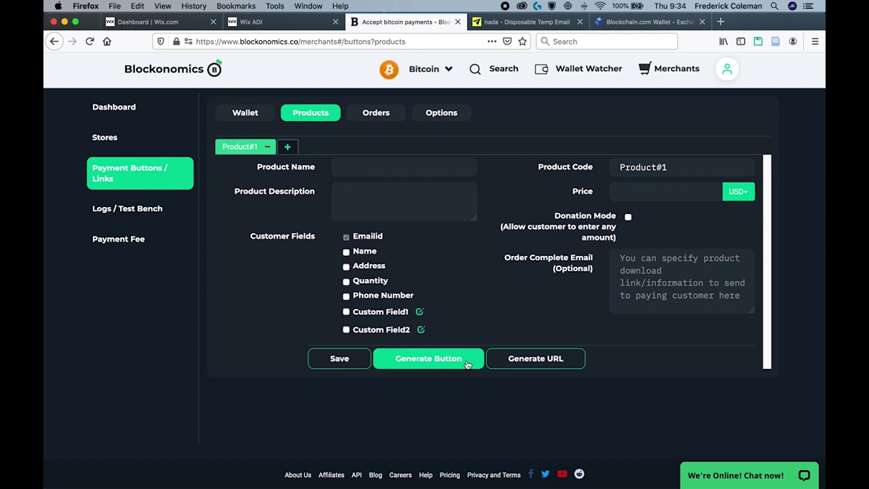
pyautogui.click(371, 167)
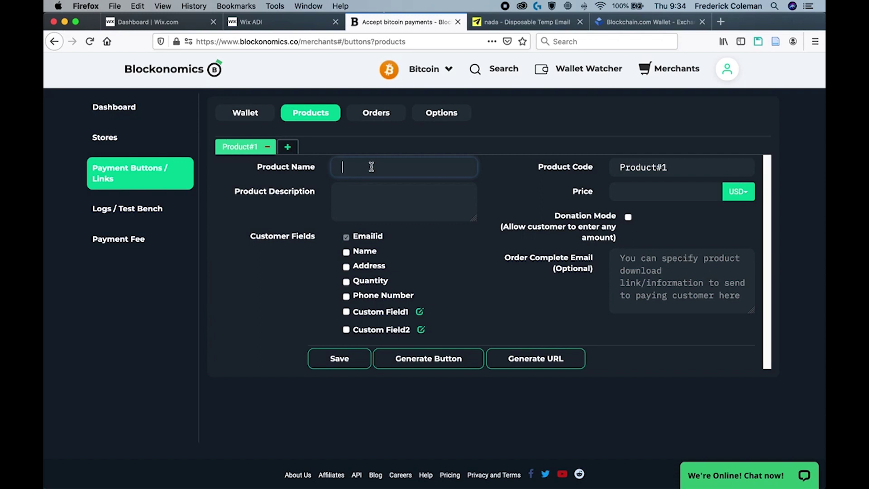
pyautogui.write('Wix Shop Store Bitcoin PAyments')
# Paste the Bitcoin payment instructions into the product description and end them with "on Wix" after "checkout screen"
pyautogui.click(376, 208)
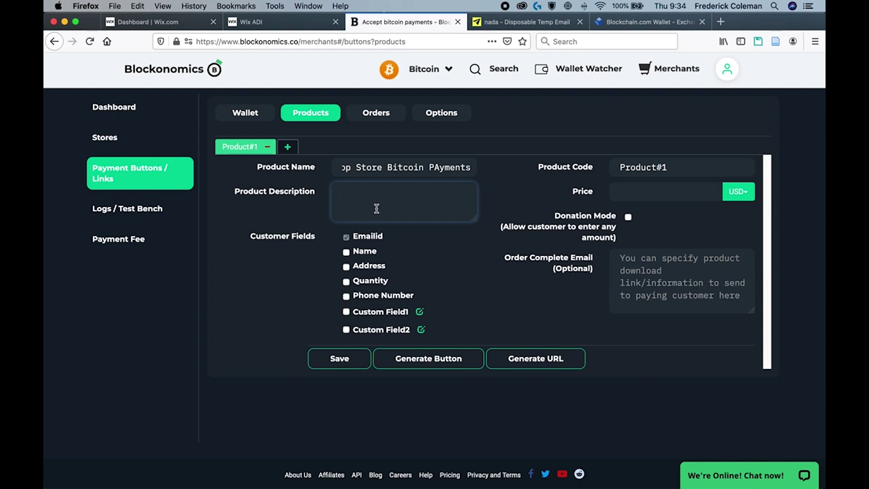
pyautogui.press('super+v')
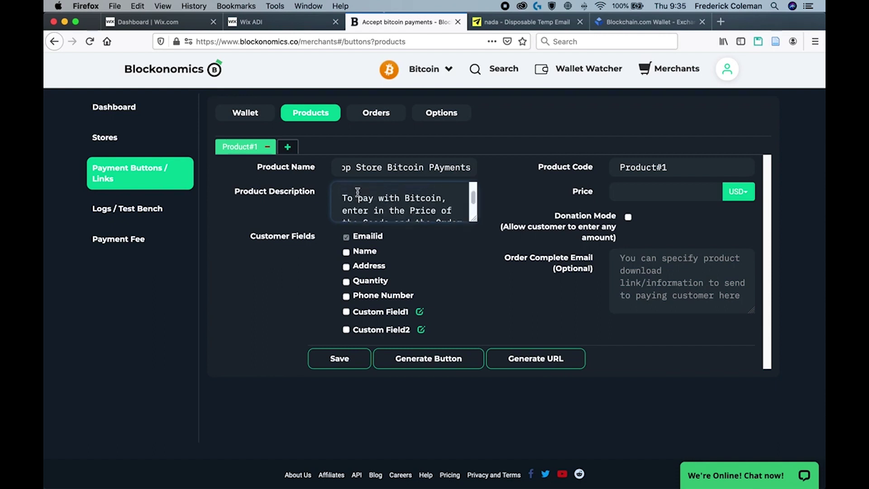
pyautogui.scroll(-2, 441, 207)
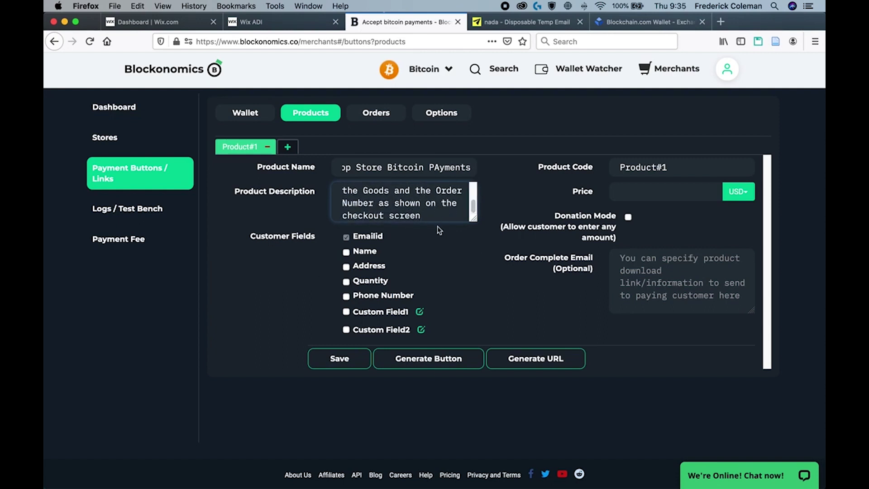
pyautogui.write('on Wiux')
pyautogui.press('BackSpace')
pyautogui.press('BackSpace')
pyautogui.write('x')
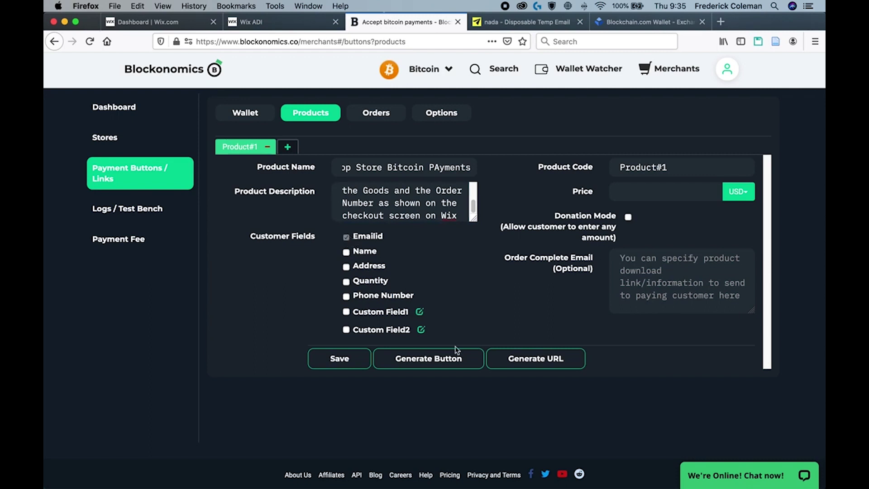
# Enable the first custom customer field, rename it Order Number, and enable the Name field
pyautogui.click(345, 312)
pyautogui.click(420, 311)
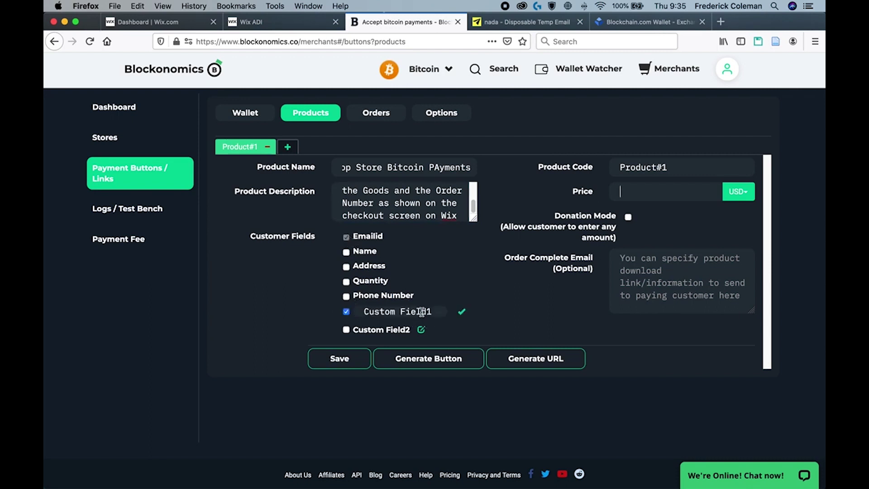
pyautogui.moveTo(433, 312); pyautogui.dragTo(345, 302)
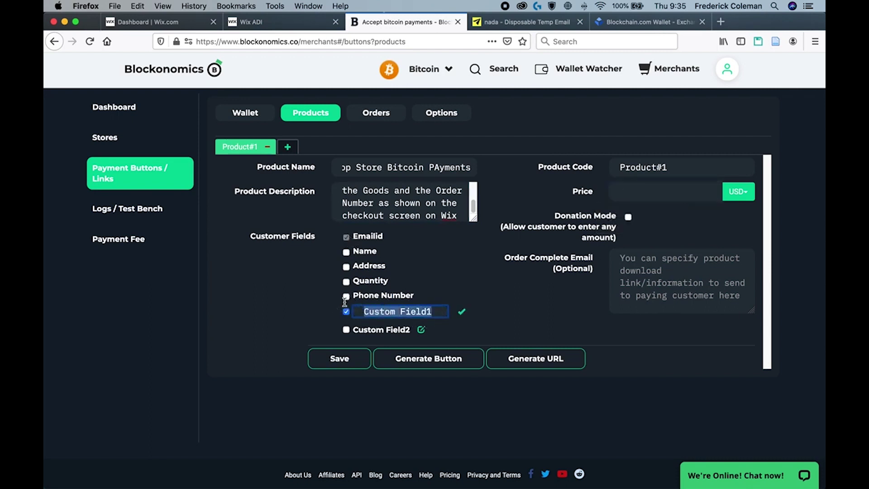
pyautogui.write('Order Number')
pyautogui.click(347, 252)
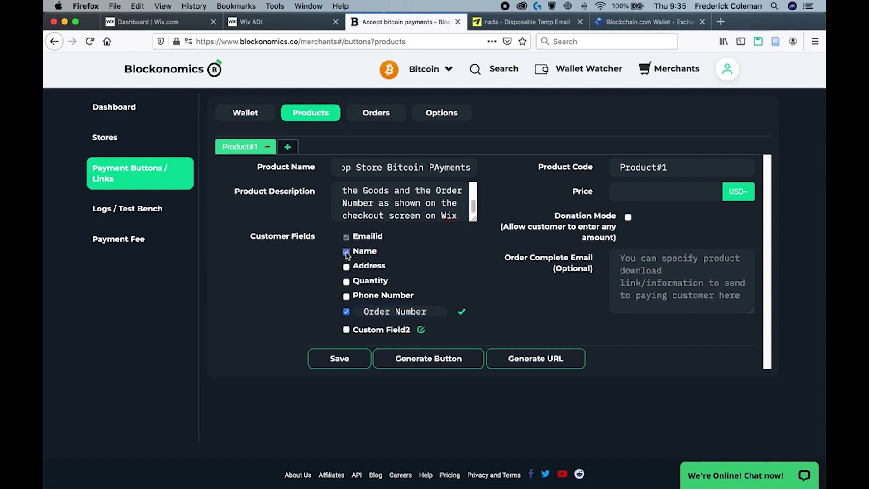
# Set the product's price to 10 CAD with Donation Mode enabled so customers can enter any amount, and save the product
pyautogui.click(682, 167)
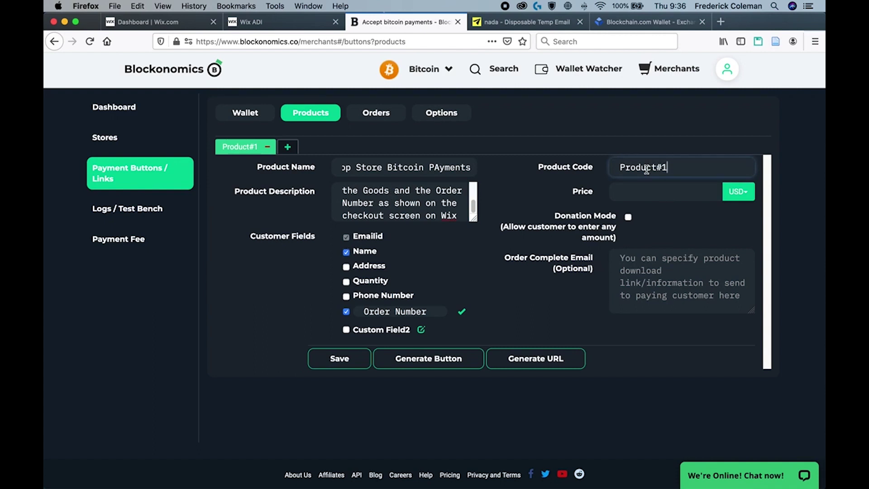
pyautogui.click(652, 192)
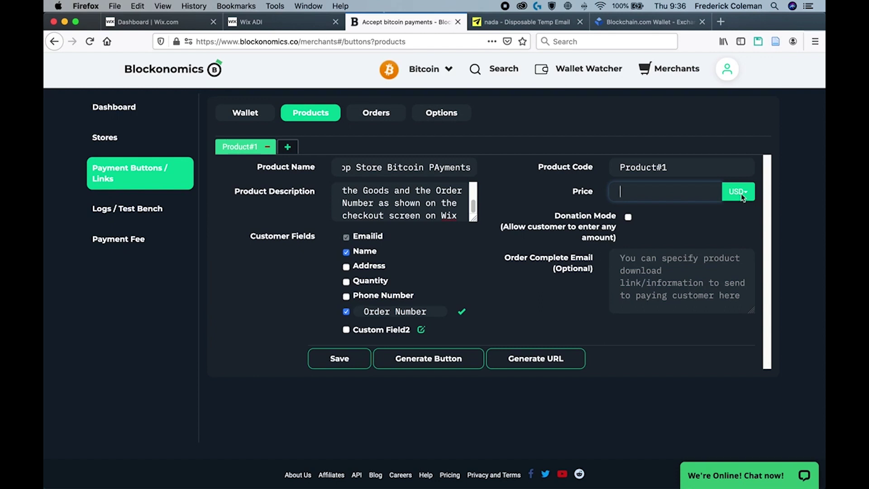
pyautogui.write('10')
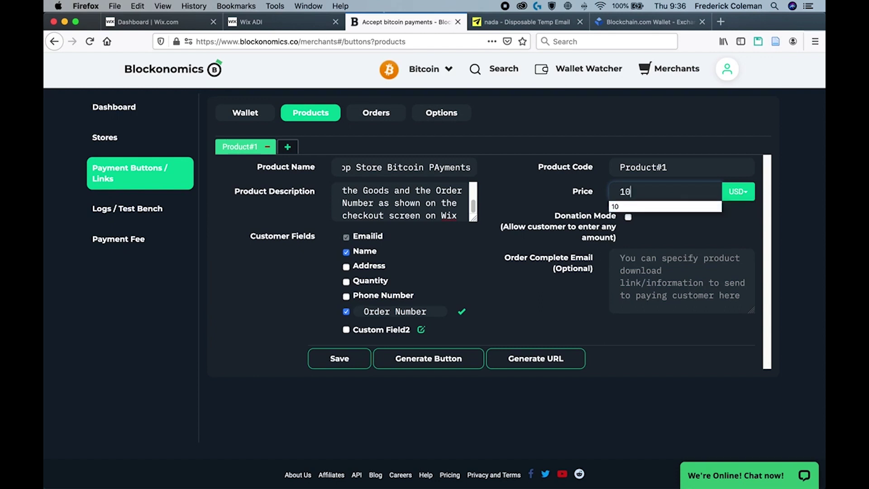
pyautogui.click(732, 191)
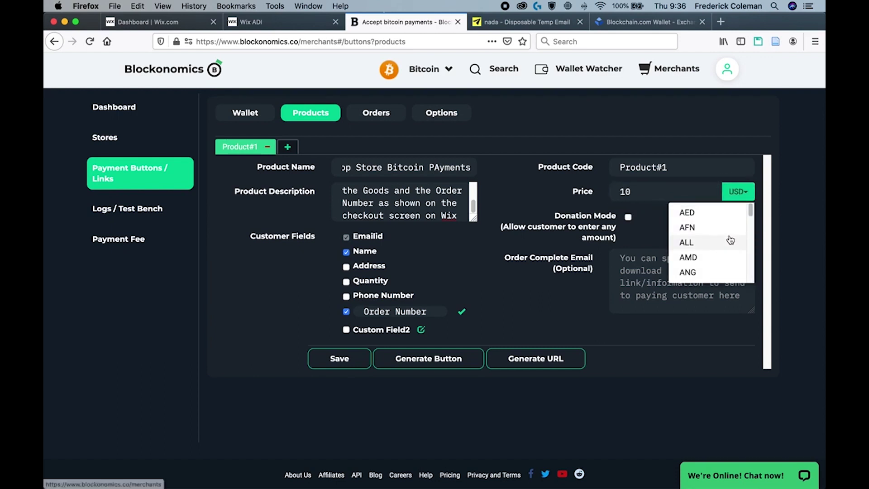
pyautogui.scroll(-3, 724, 240)
pyautogui.scroll(-15, 724, 241)
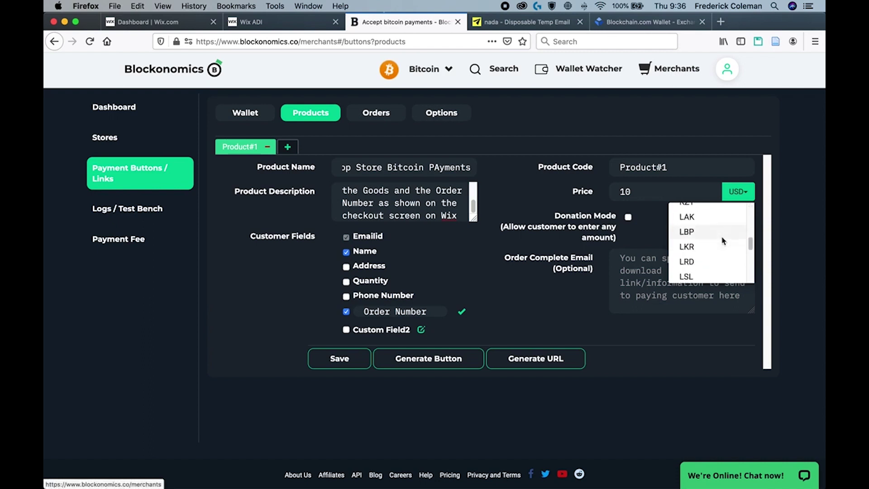
pyautogui.scroll(10, 723, 250)
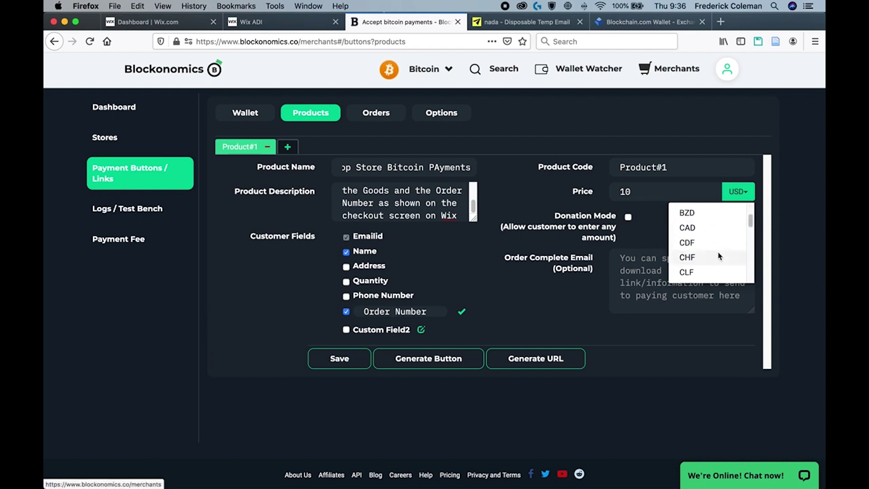
pyautogui.click(709, 238)
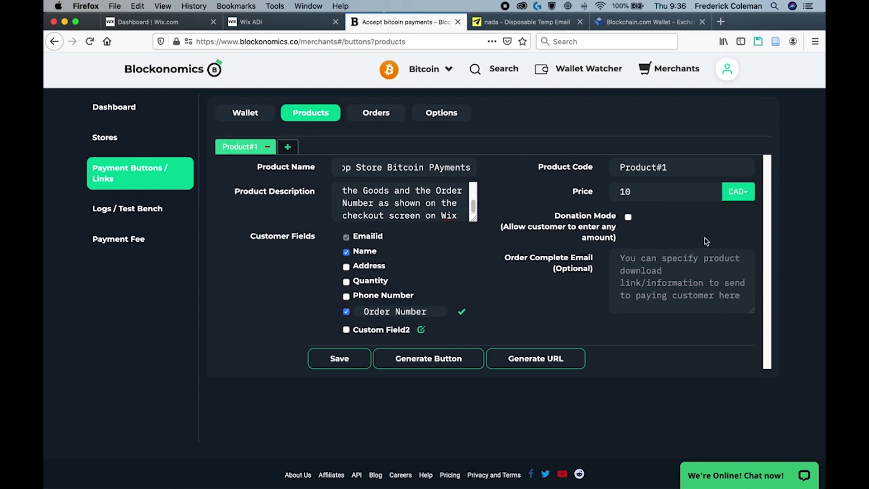
pyautogui.click(628, 218)
pyautogui.click(338, 362)
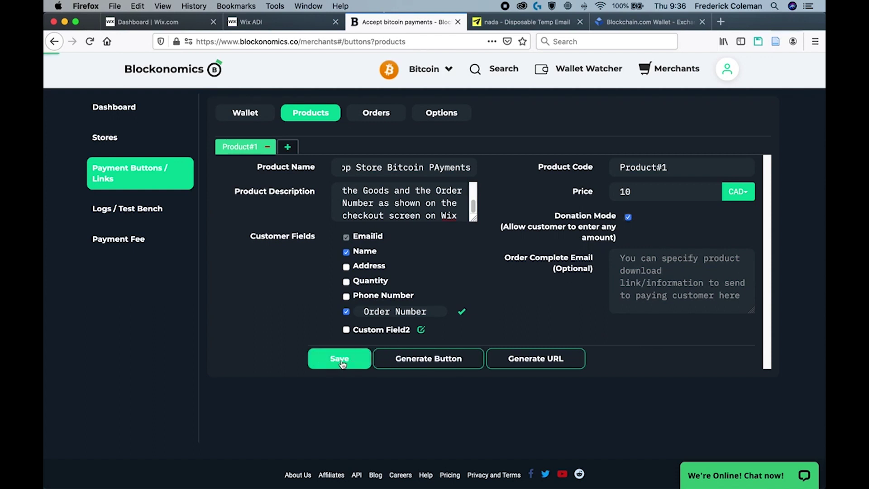
# Generate the payment URL for Product#1 and select the whole link
pyautogui.click(549, 366)
pyautogui.scroll(-1, 549, 366)
pyautogui.moveTo(498, 363); pyautogui.dragTo(199, 361)
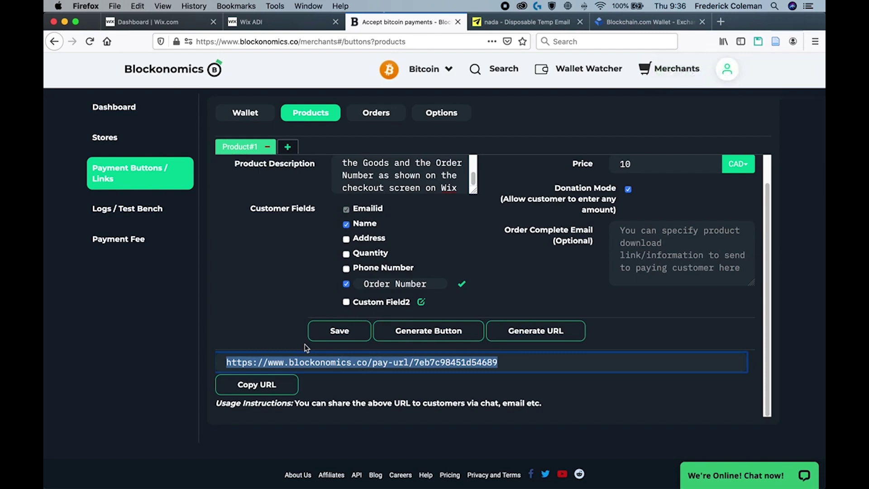
# Switch to the Wix dashboard settings and connect Manual Payment with customer instructions containing the Blockonomics payment link
pyautogui.press('super+1')
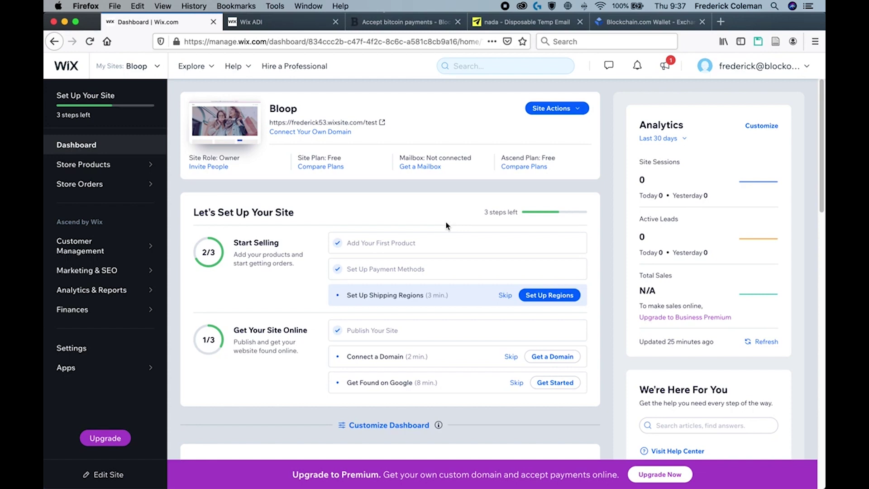
pyautogui.click(113, 351)
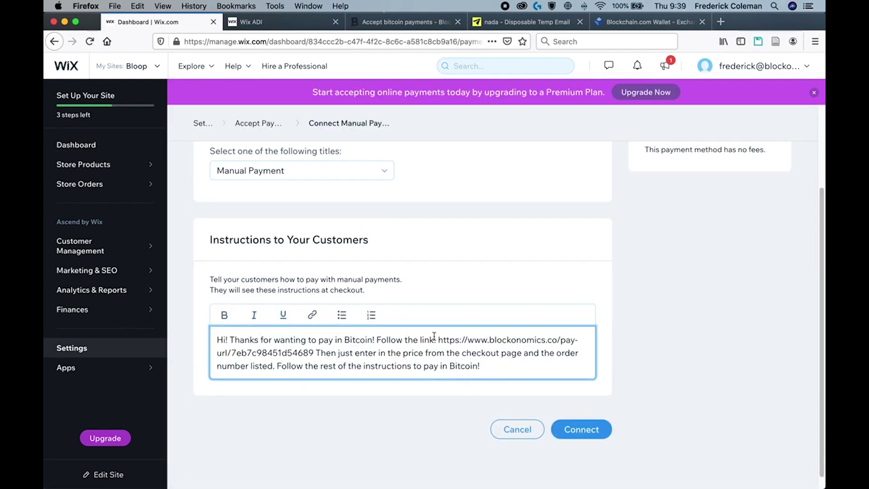
pyautogui.moveTo(439, 339); pyautogui.dragTo(314, 353)
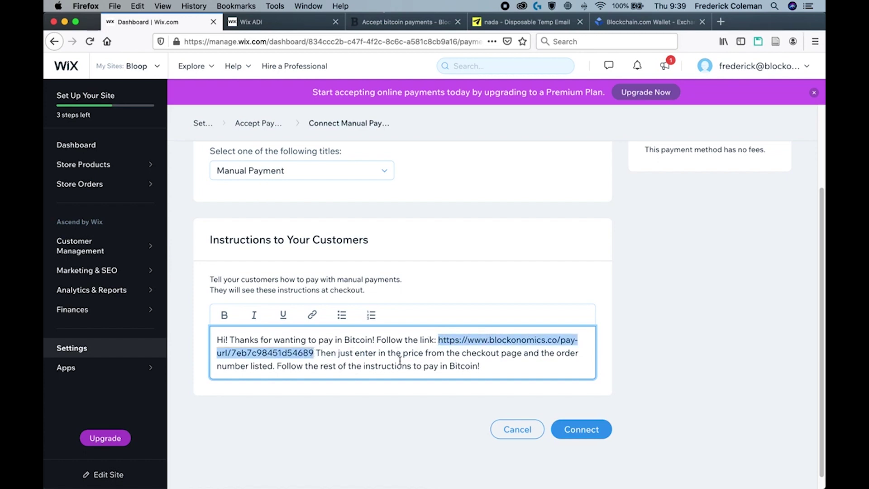
pyautogui.moveTo(355, 354); pyautogui.dragTo(276, 365)
pyautogui.click(489, 366)
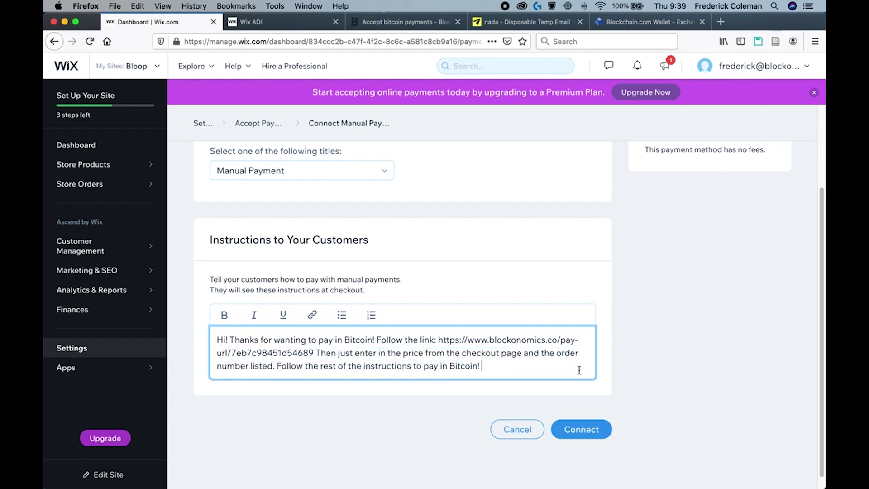
pyautogui.click(586, 433)
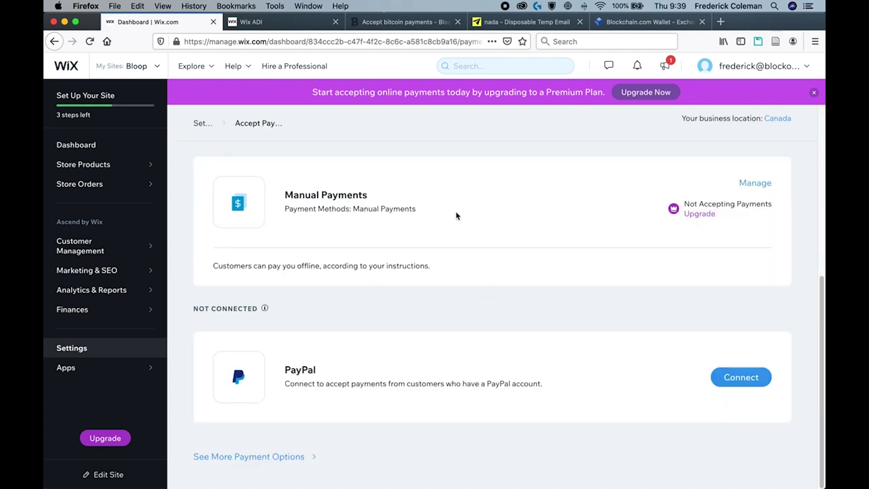
pyautogui.scroll(1, 483, 257)
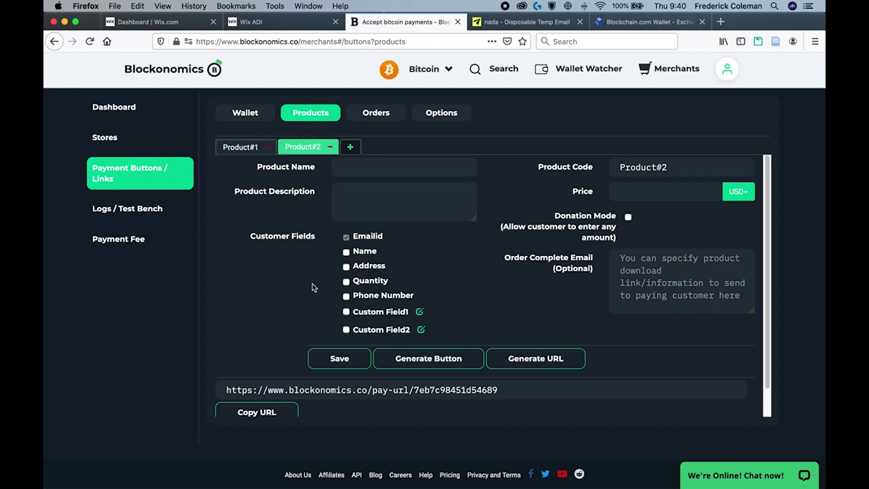
# Name Product#2 "Shoes" and fill its description with "Thanks for paying in Bitcoin! Put in the quantity below:"
pyautogui.click(382, 172)
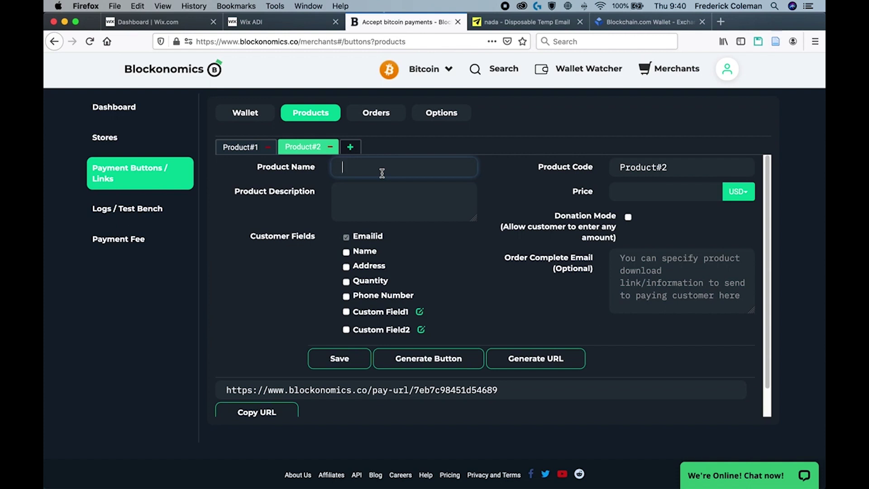
pyautogui.write('Shoes')
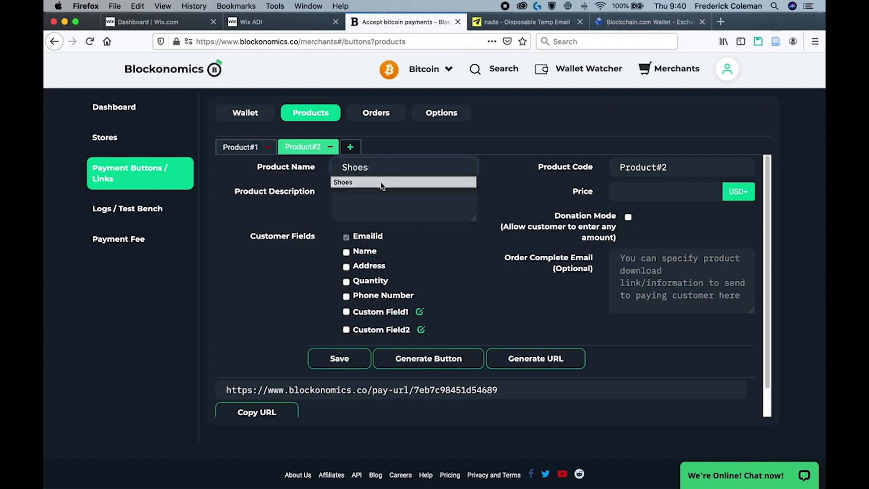
pyautogui.click(381, 181)
pyautogui.click(382, 211)
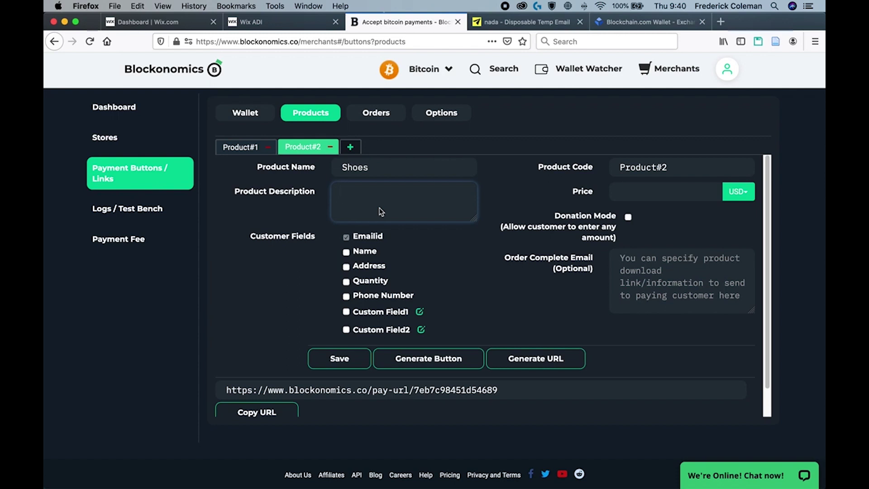
# Enable the Name, Address and Quantity customer fields for the Shoes product
pyautogui.click(347, 252)
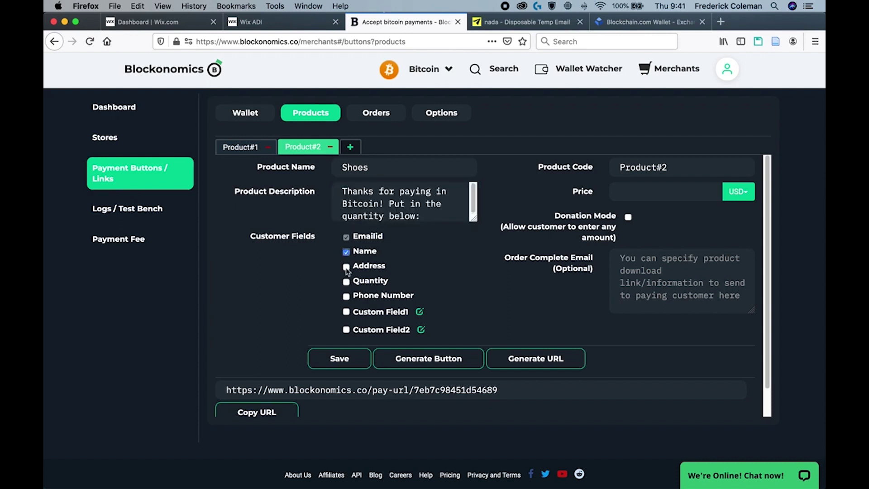
pyautogui.click(347, 267)
pyautogui.click(347, 282)
# Set the Shoes product's code to Shoes#1 and its price to 19 CAD
pyautogui.click(680, 166)
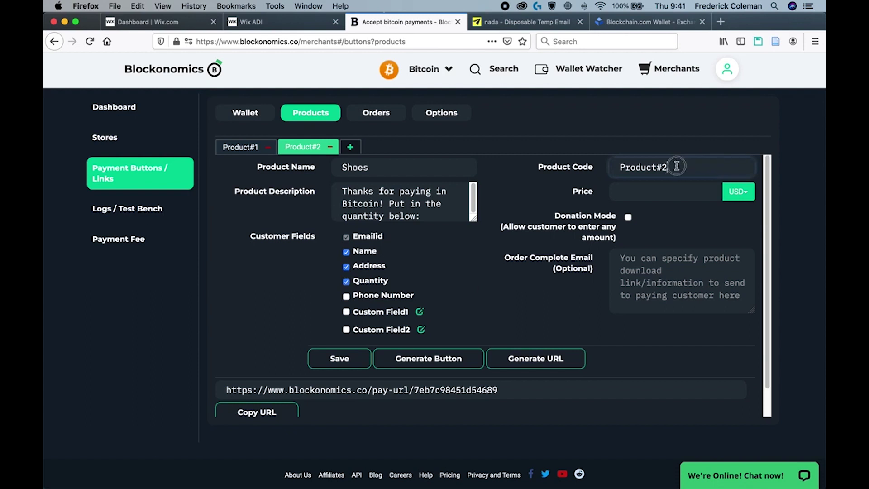
pyautogui.tripleClick(677, 166)
pyautogui.write('Shoes#1')
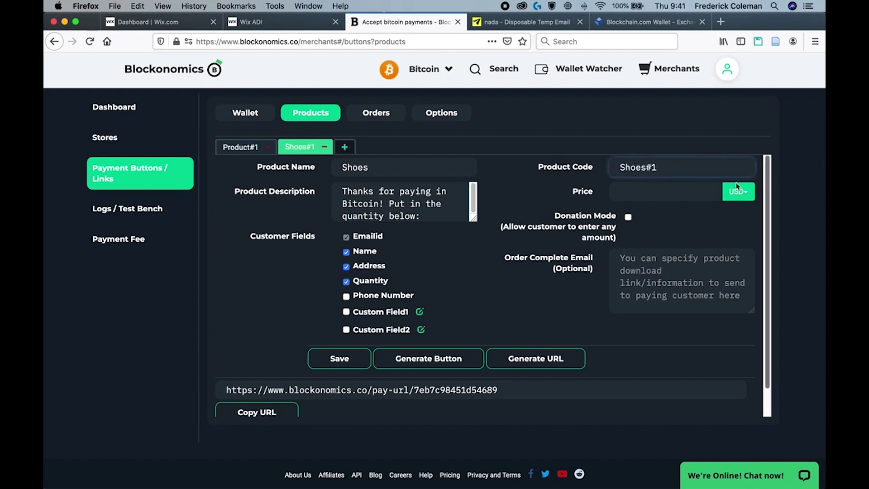
pyautogui.click(687, 198)
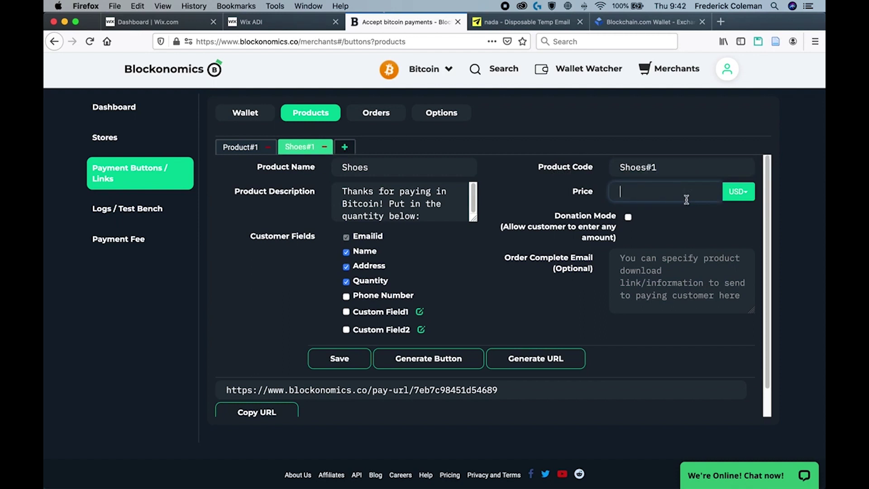
pyautogui.write('19')
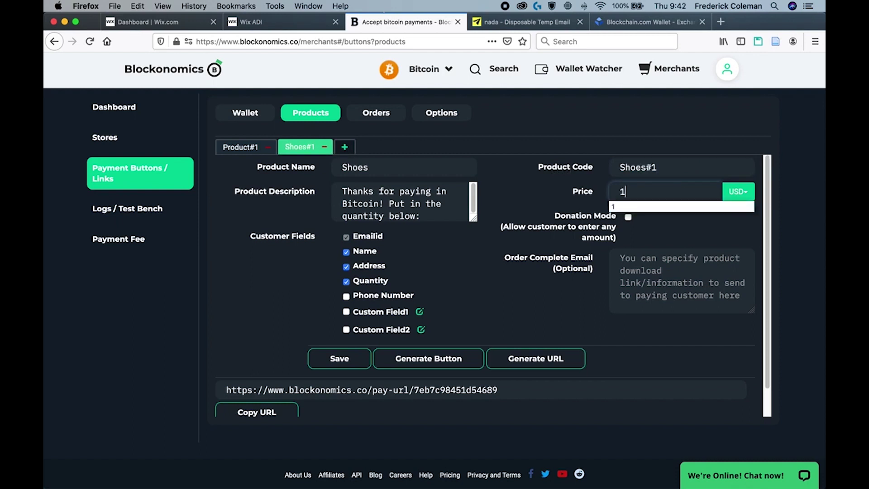
pyautogui.click(747, 198)
pyautogui.scroll(-10, 706, 249)
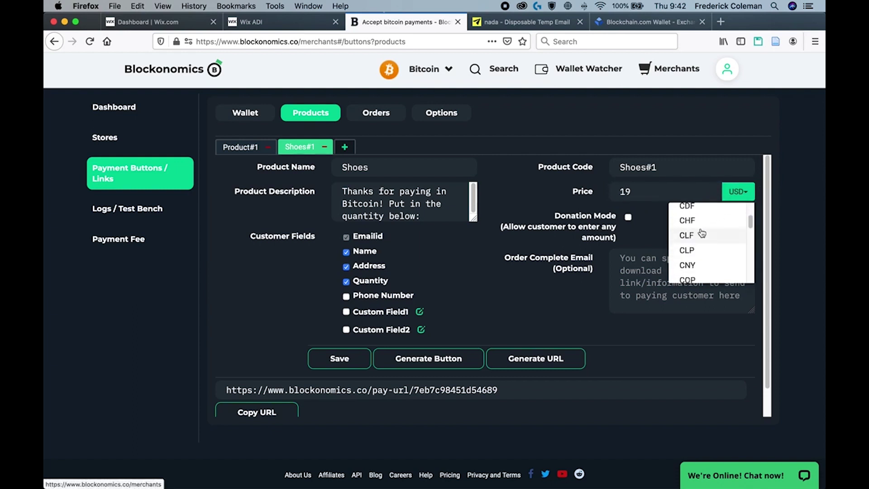
pyautogui.scroll(1, 706, 240)
pyautogui.click(688, 222)
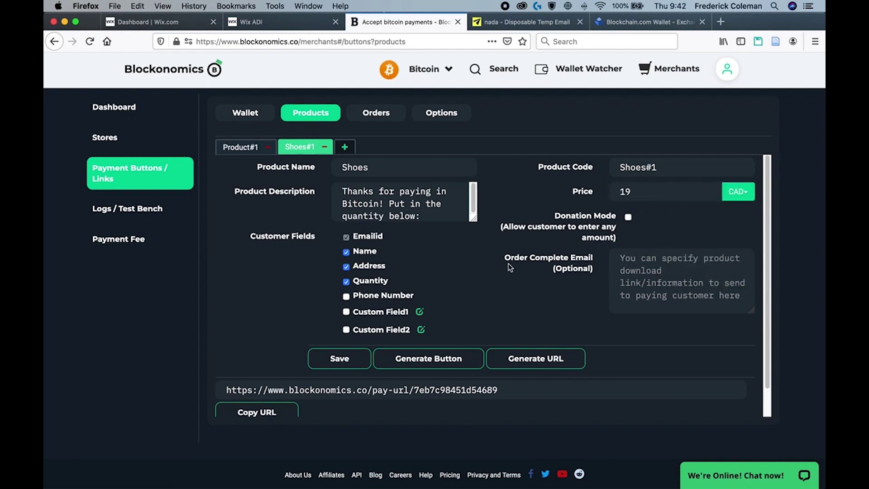
# Save the Shoes#1 product and copy a newly generated payment URL for it
pyautogui.click(354, 363)
pyautogui.click(546, 363)
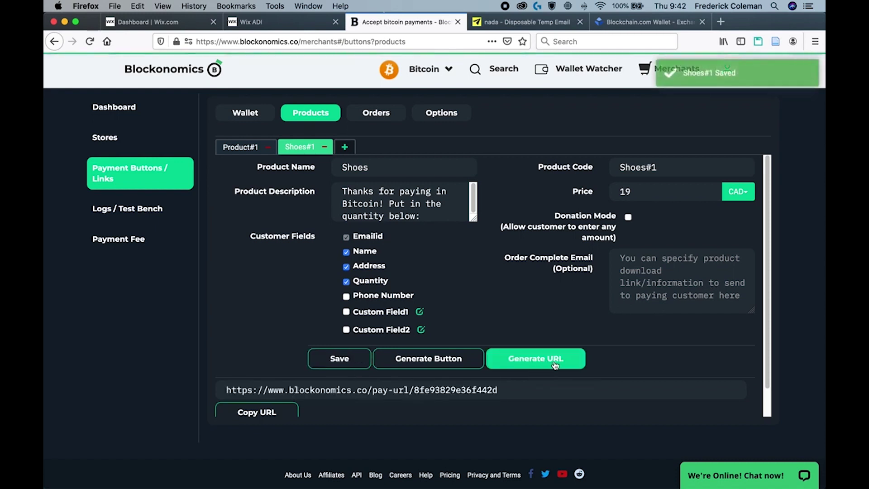
pyautogui.moveTo(530, 388); pyautogui.dragTo(149, 381)
pyautogui.press('super+c')
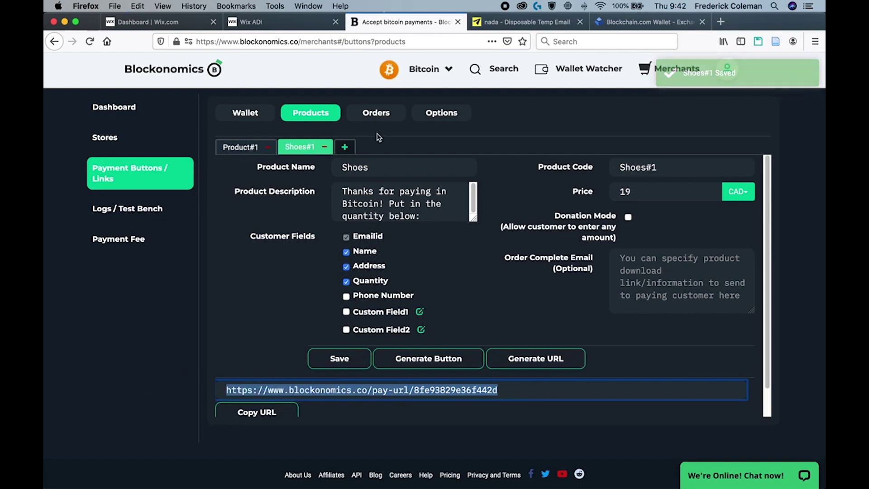
# Switch to the Wix dashboard and open the C$85.00 shoe product from the store's products for editing
pyautogui.click(149, 22)
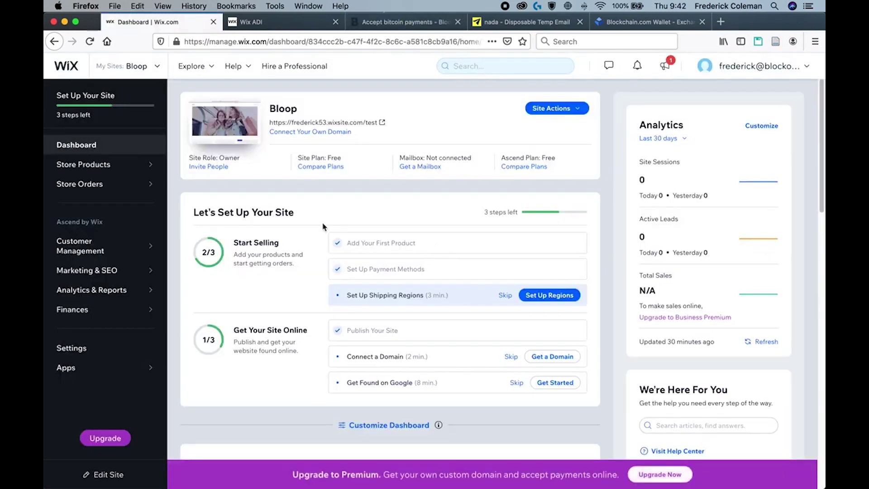
pyautogui.moveTo(109, 166)
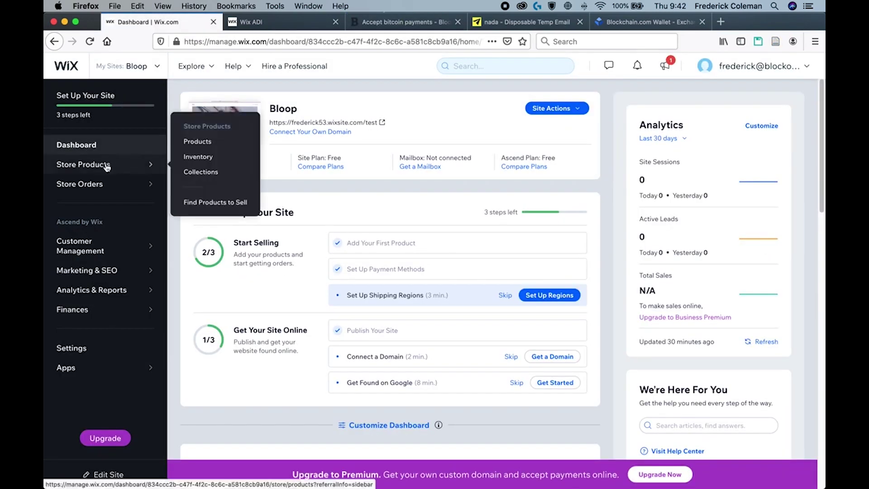
pyautogui.click(196, 144)
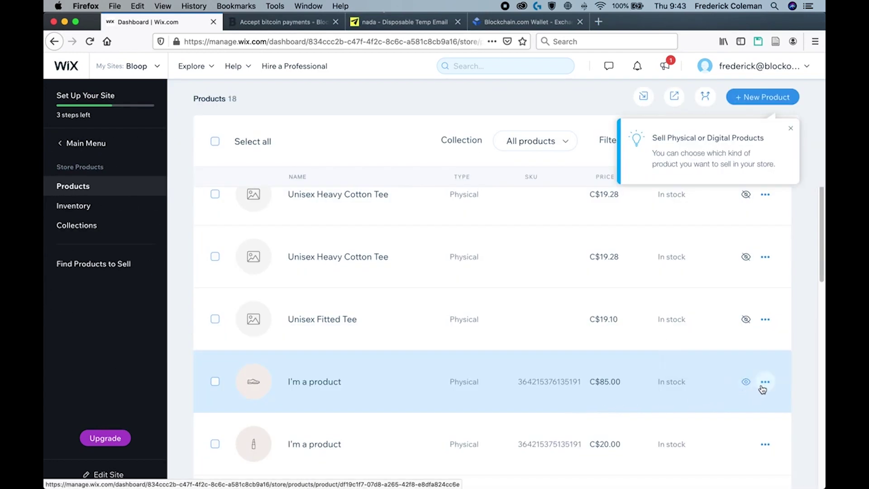
pyautogui.click(765, 385)
pyautogui.click(717, 373)
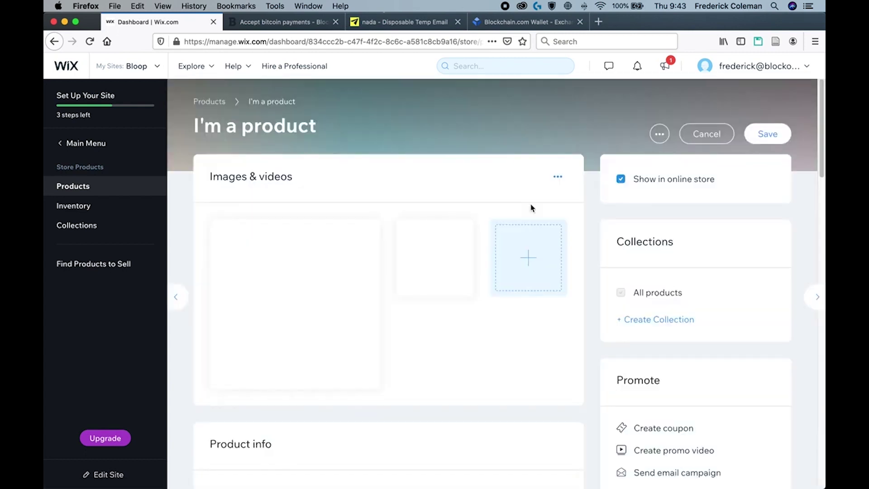
# Add a separate line "Pay with Bitcoin:" followed by the copied payment URL below the product's description text, and save the product
pyautogui.scroll(-10, 358, 209)
pyautogui.click(526, 265)
pyautogui.press('Return')
pyautogui.press('Return')
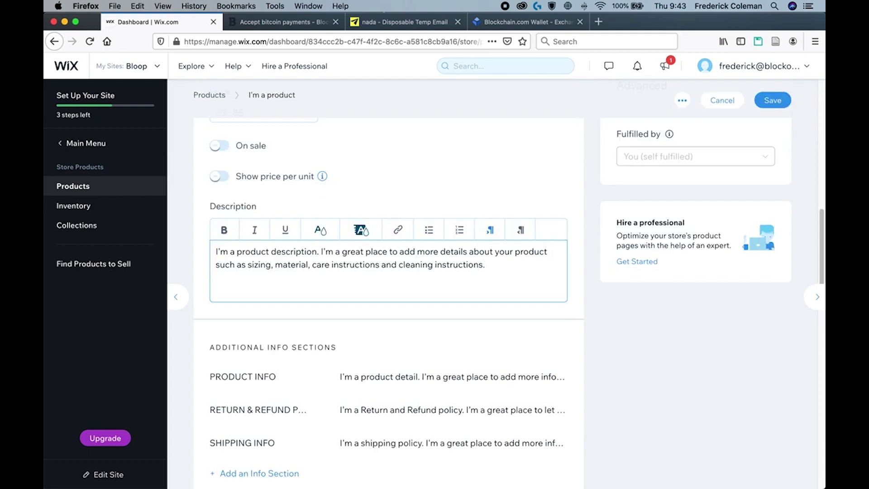
pyautogui.press('super+v')
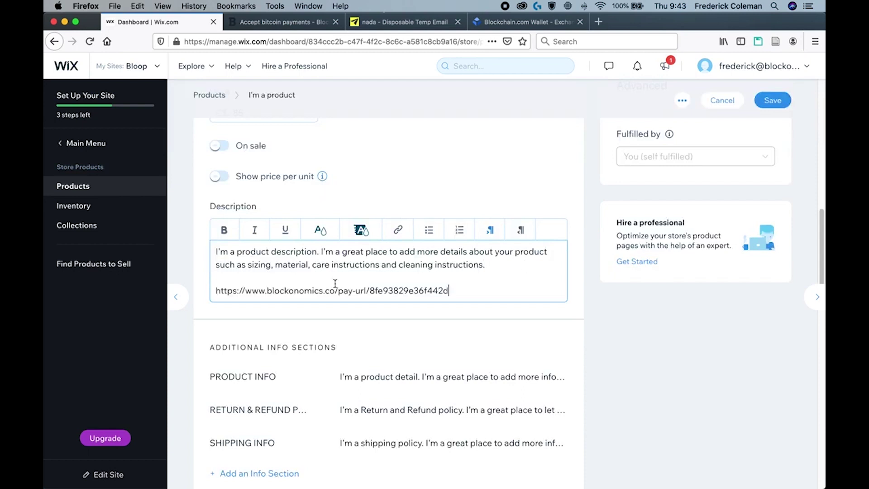
pyautogui.click(214, 290)
pyautogui.write('Pay ')
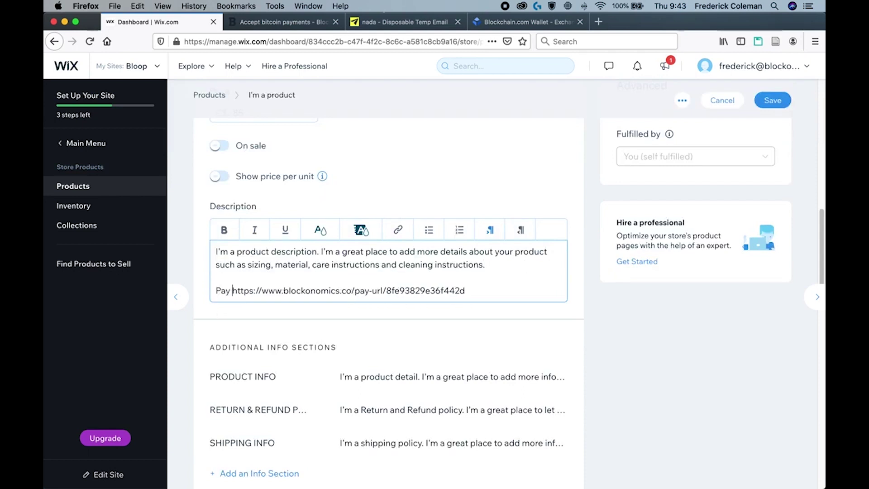
pyautogui.write('with Bitcoin:')
pyautogui.click(769, 105)
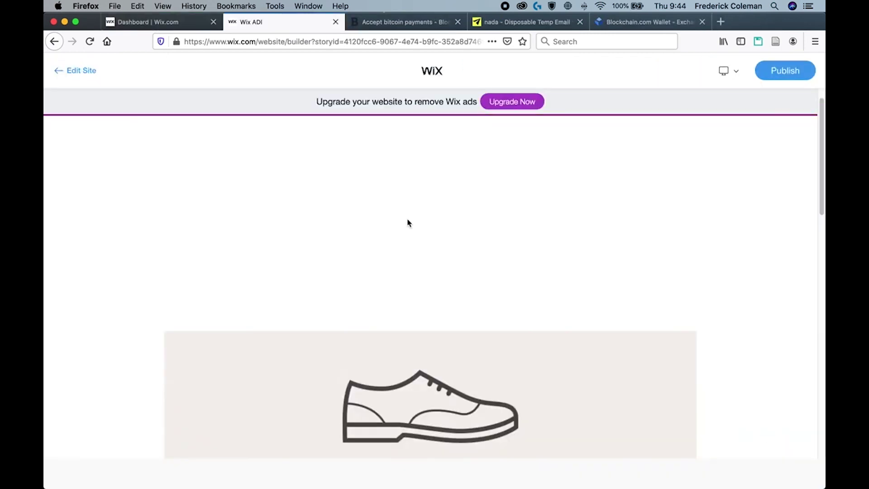
# Check the Bitcoin payment link in the shoe product's description on the site preview
pyautogui.scroll(-5, 369, 301)
pyautogui.scroll(-1, 327, 421)
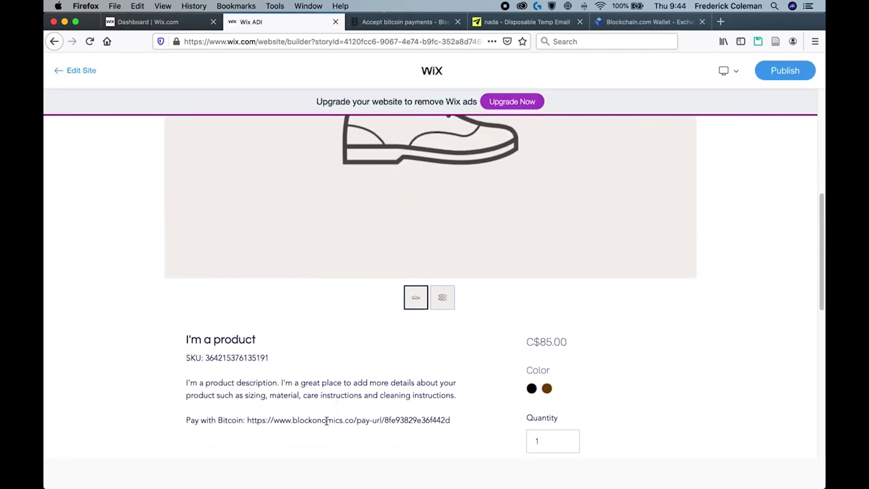
pyautogui.moveTo(249, 422); pyautogui.dragTo(404, 430)
pyautogui.scroll(-2, 335, 369)
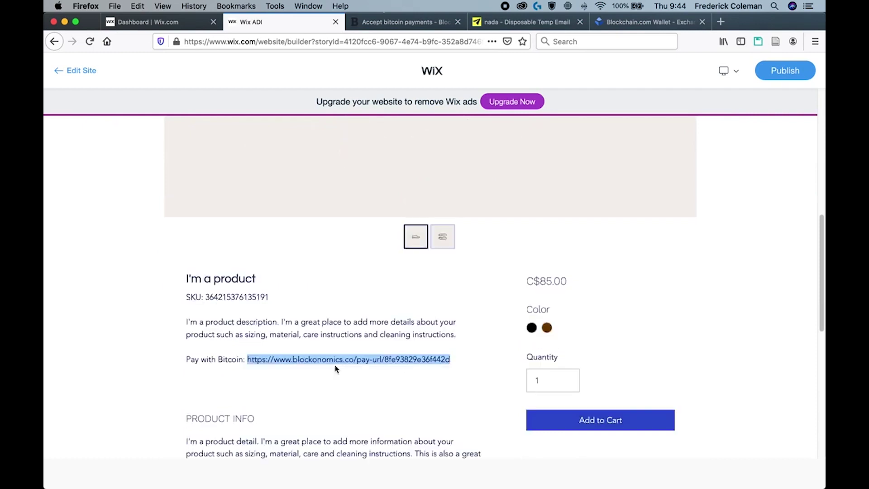